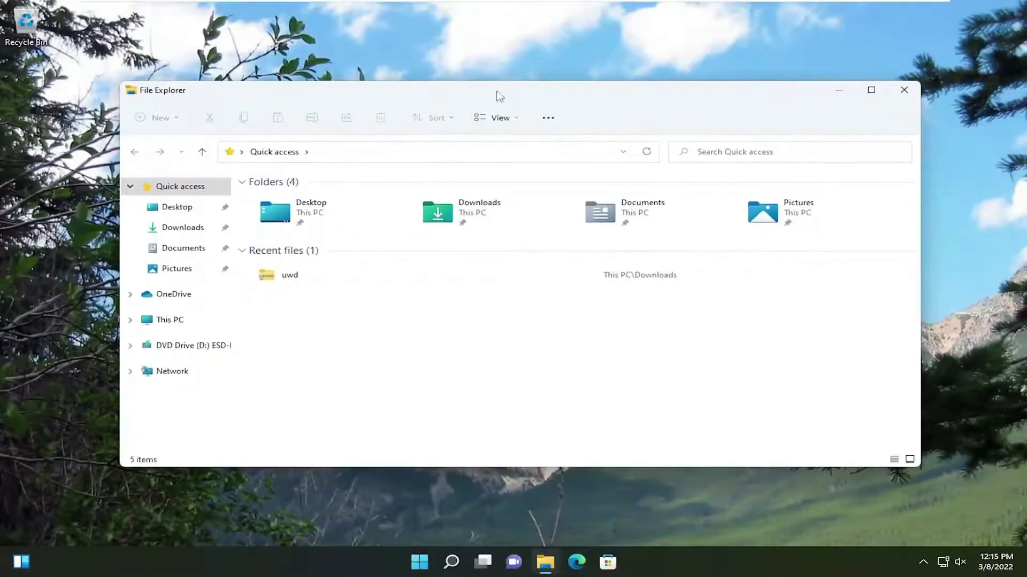
Step: Close the OneDrive setup window and open File Explorer's Folder Options, moving the dialog to the middle of the window
left_click(595, 116)
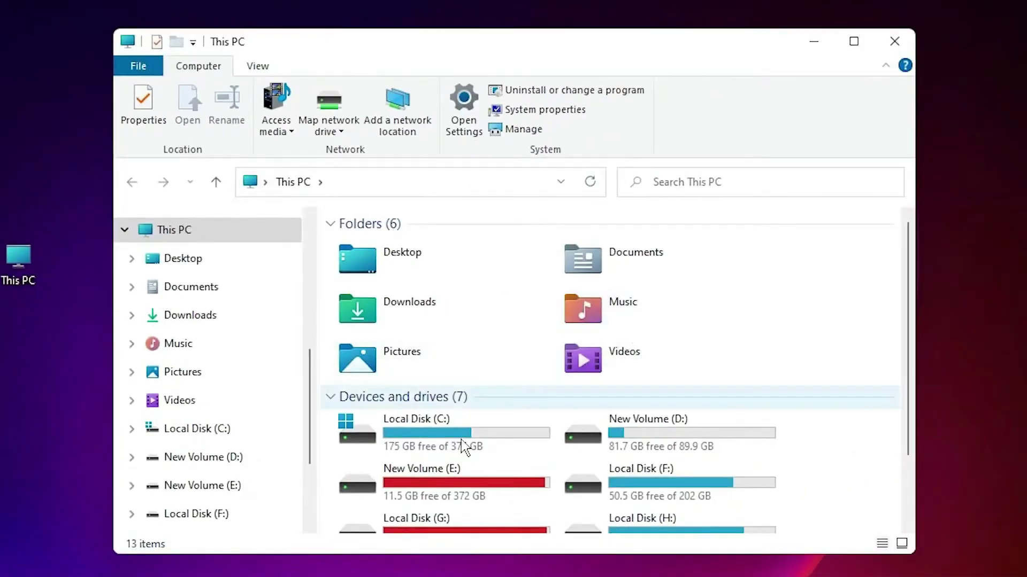
mouse_move(680, 430)
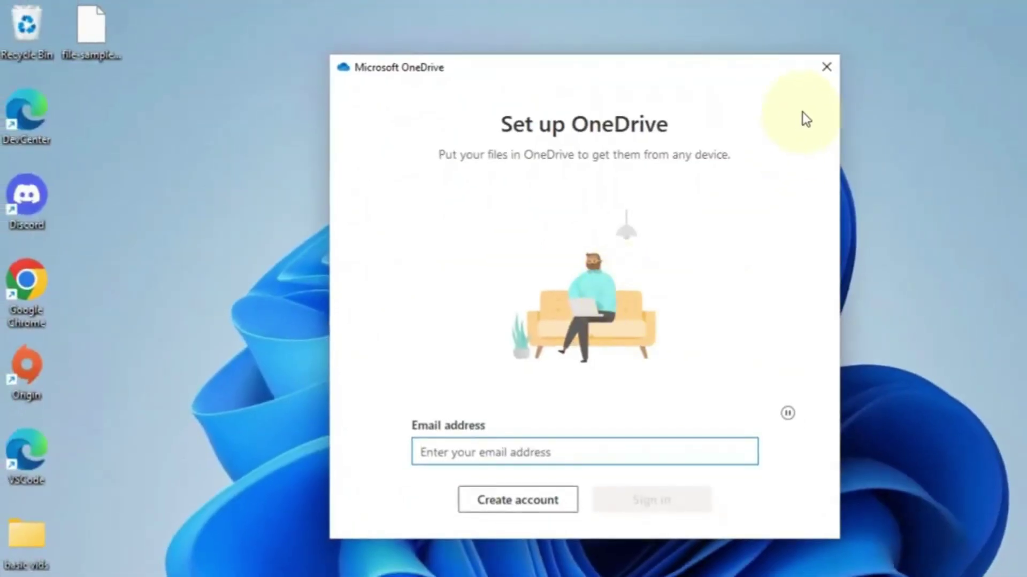
left_click(827, 68)
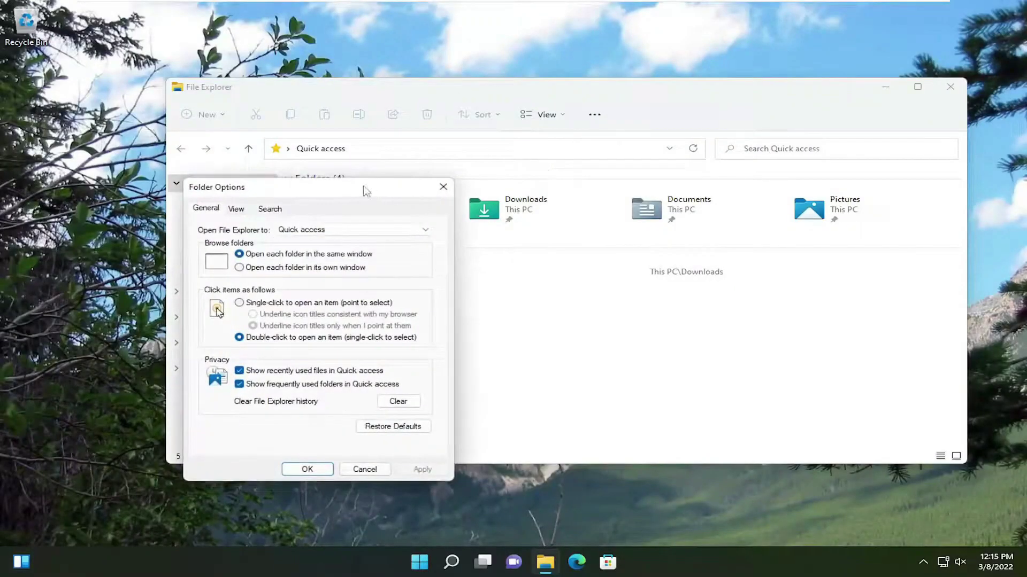
left_click_drag(362, 187, 582, 137)
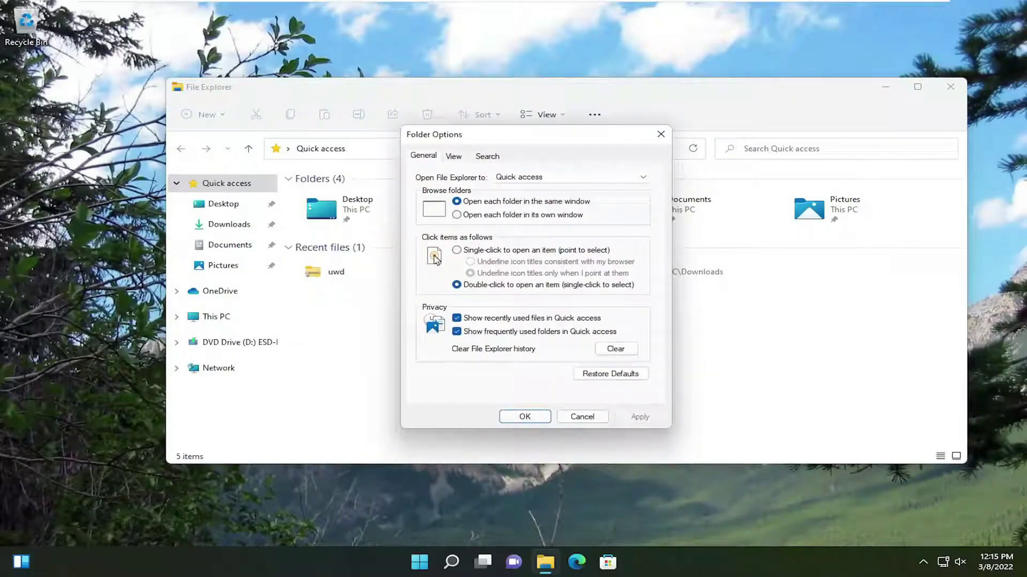
Step: Turn on OneDrive backup for the Desktop folder
left_click(568, 256)
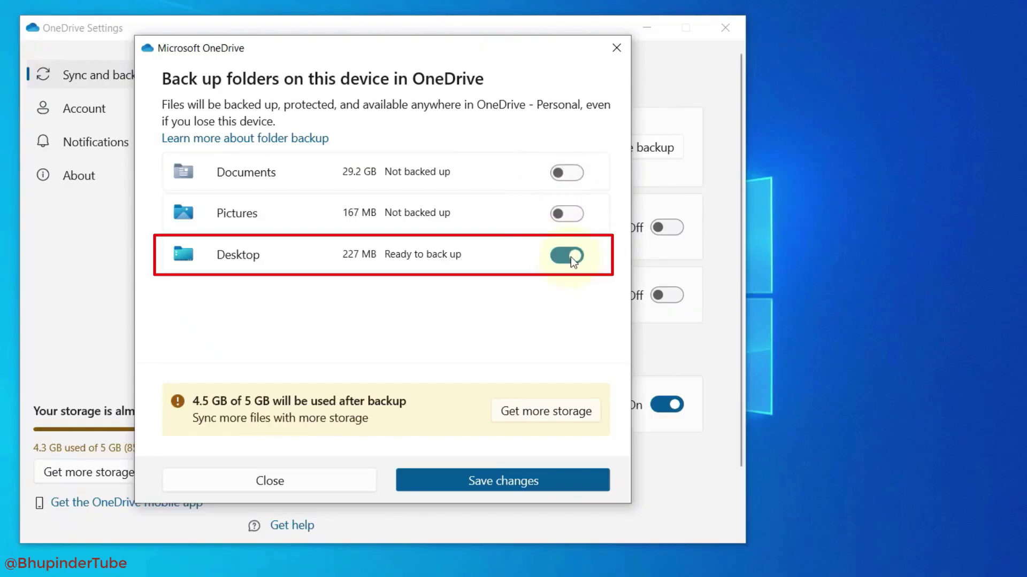
left_click(570, 257)
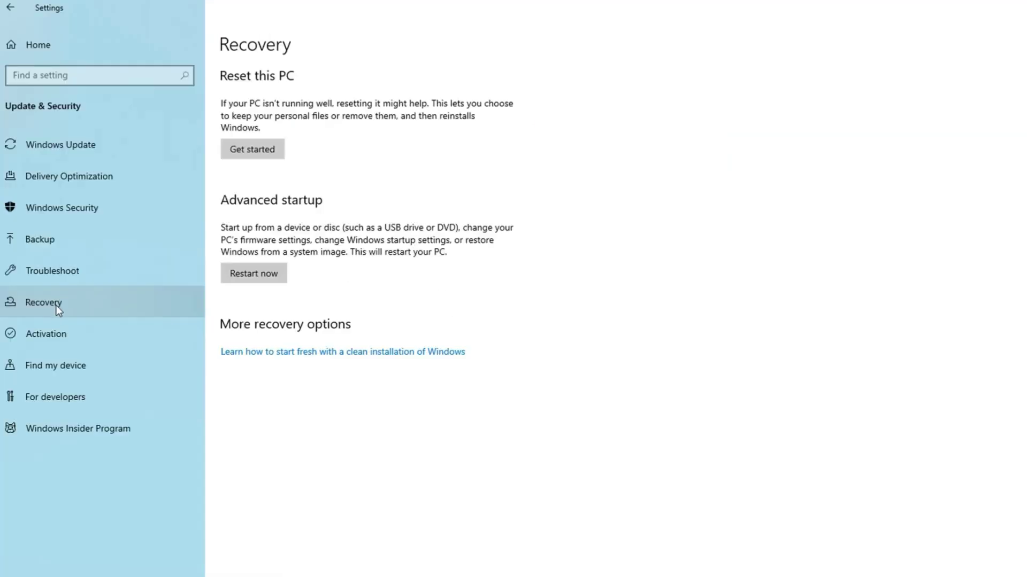
Step: Start the Reset this PC process from the Windows Recovery settings
left_click(262, 151)
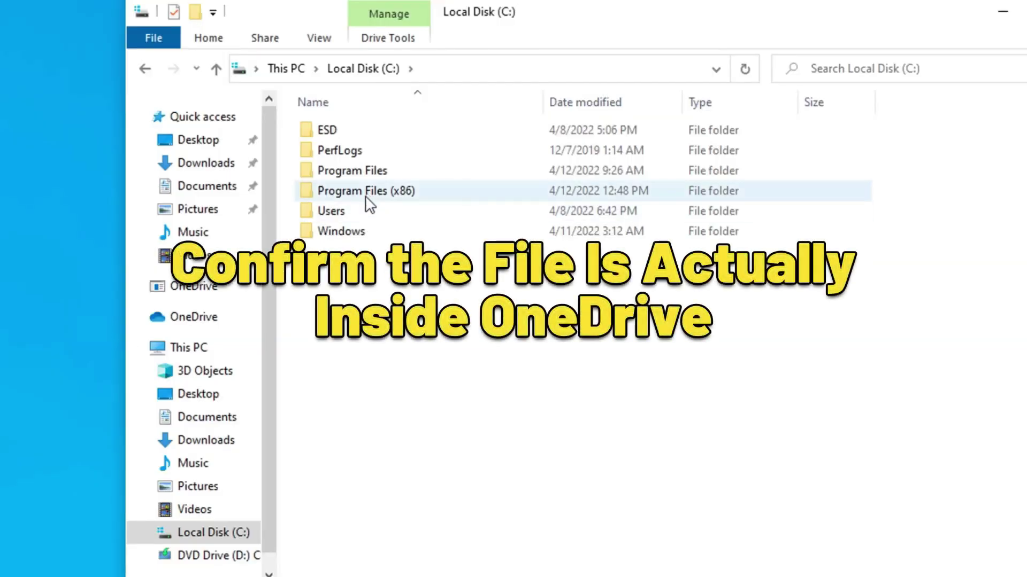
Step: Open the Program Files (x86) folder on Local Disk (C:)
left_click(363, 196)
double_click(364, 195)
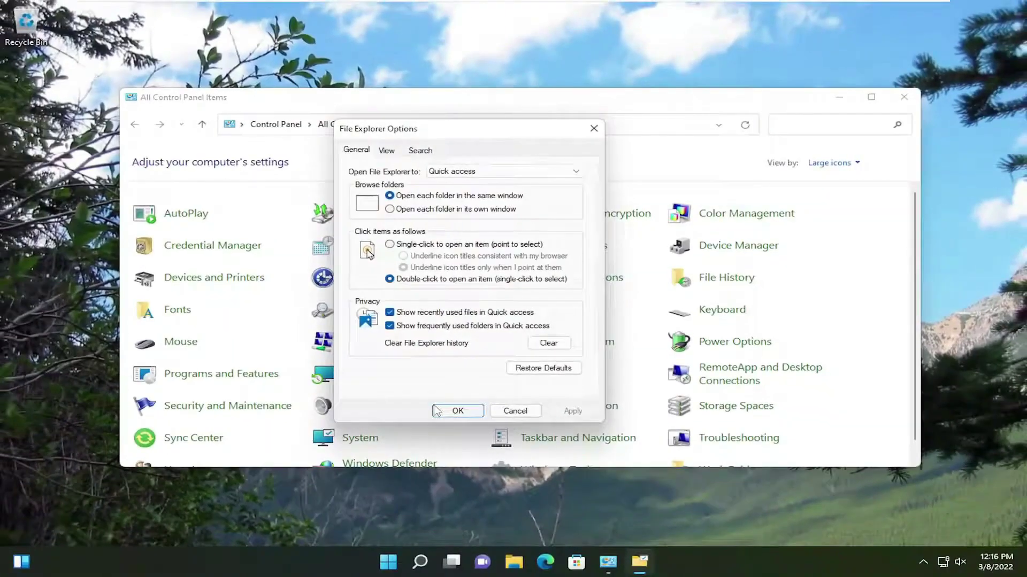
left_click(439, 430)
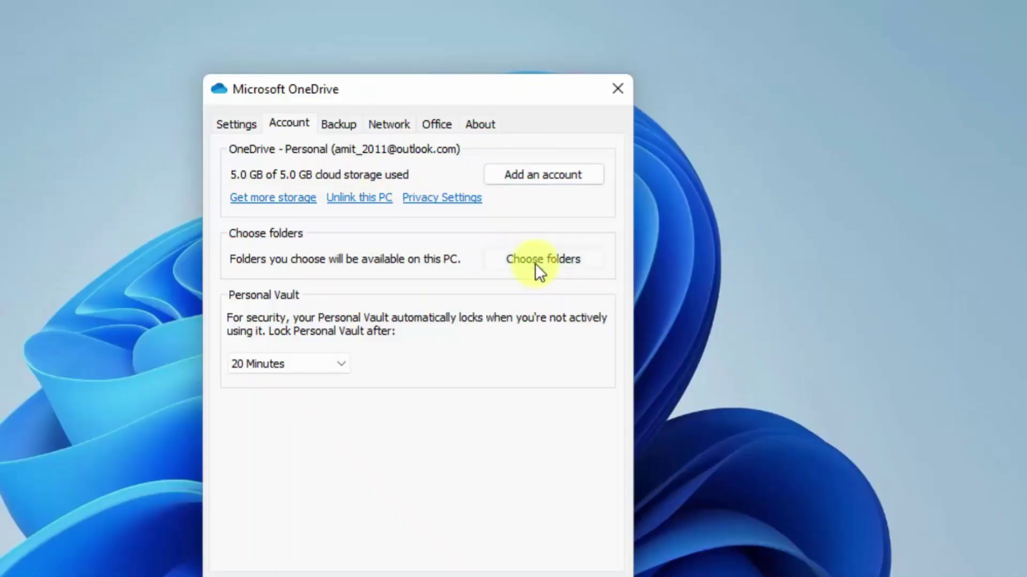
Step: Open the synced folder selection for the OneDrive account and open the OneDrive settings
left_click(534, 265)
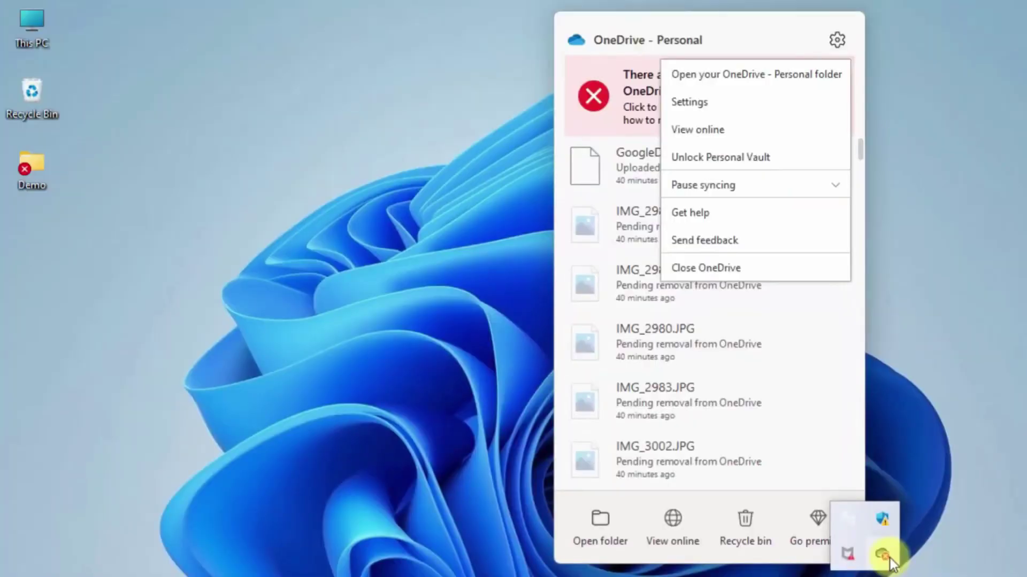
left_click(781, 105)
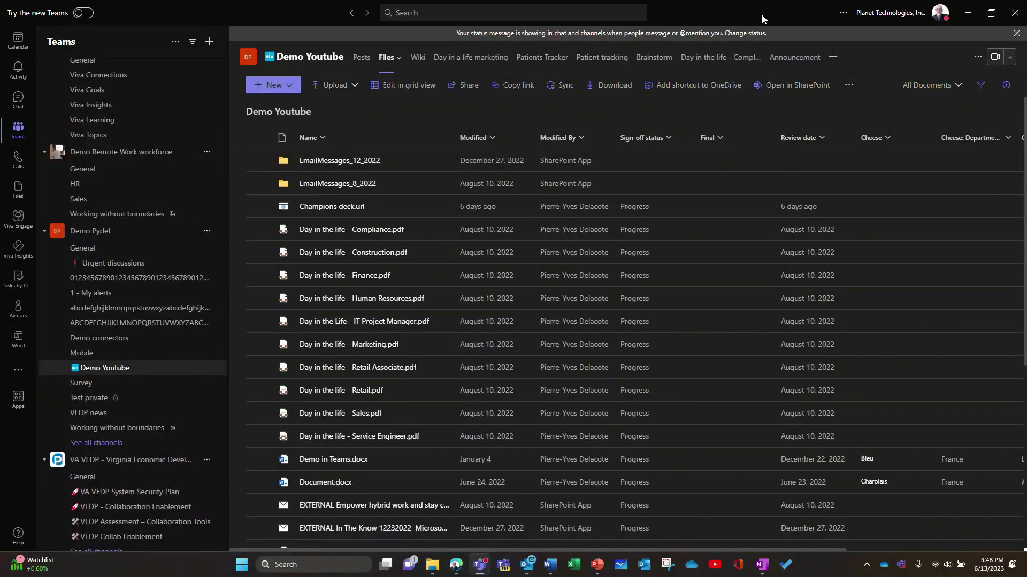
key("ctrl+a")
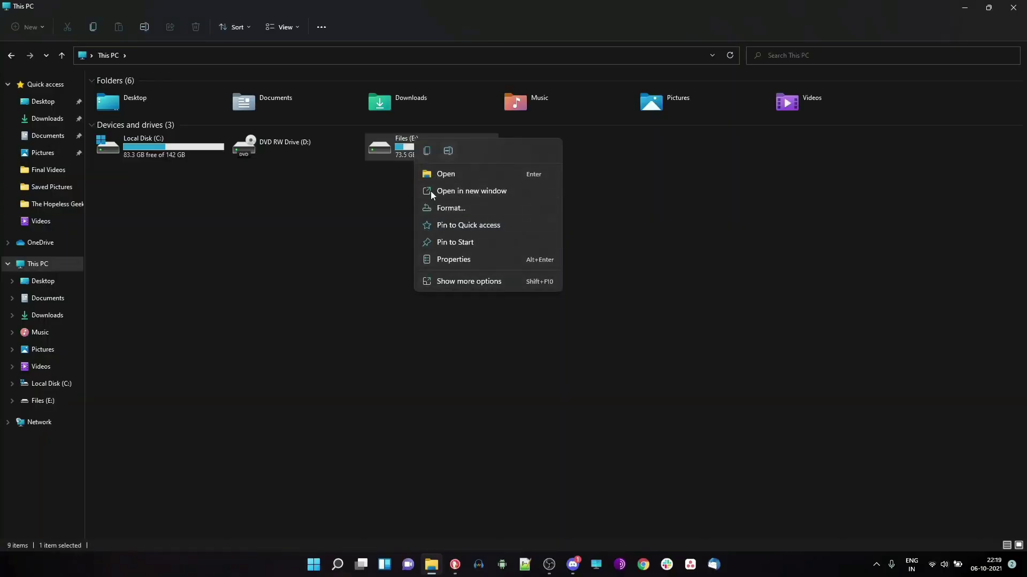
Step: View the extended context options for the Files (E:) drive and dismiss them
left_click(464, 283)
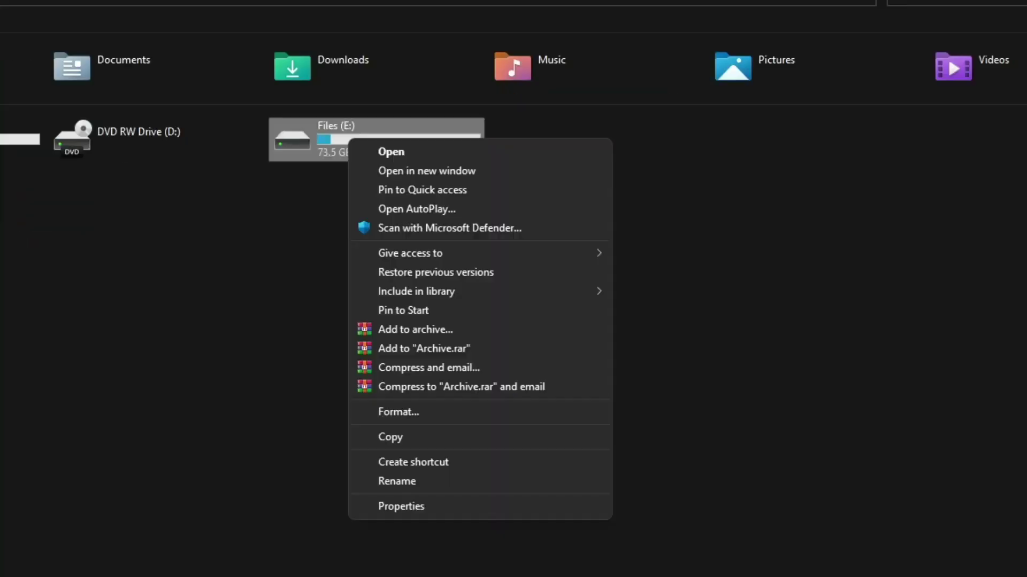
left_click(301, 233)
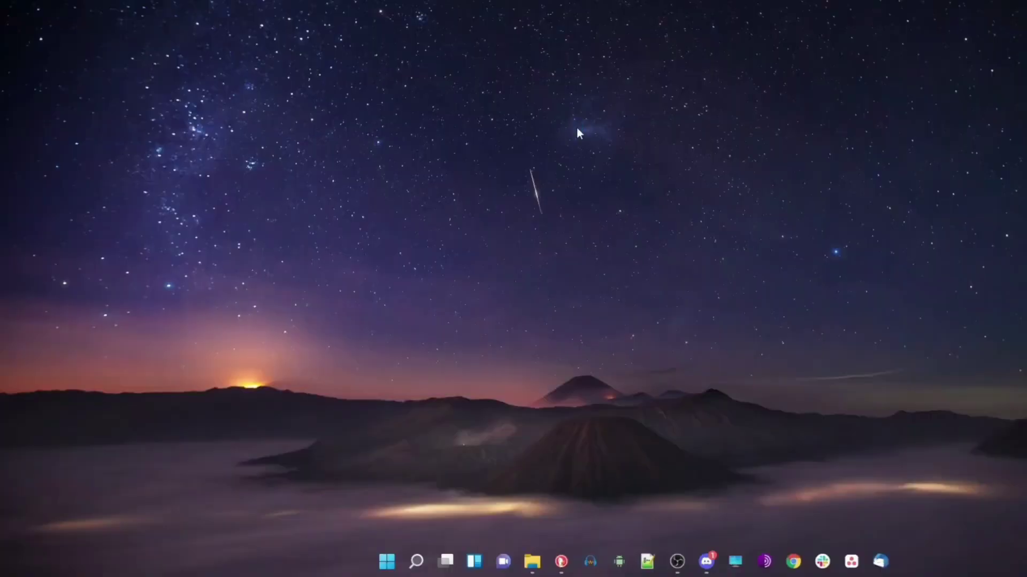
Step: View the desktop's context options, including the extended list, and dismiss them
right_click(576, 127)
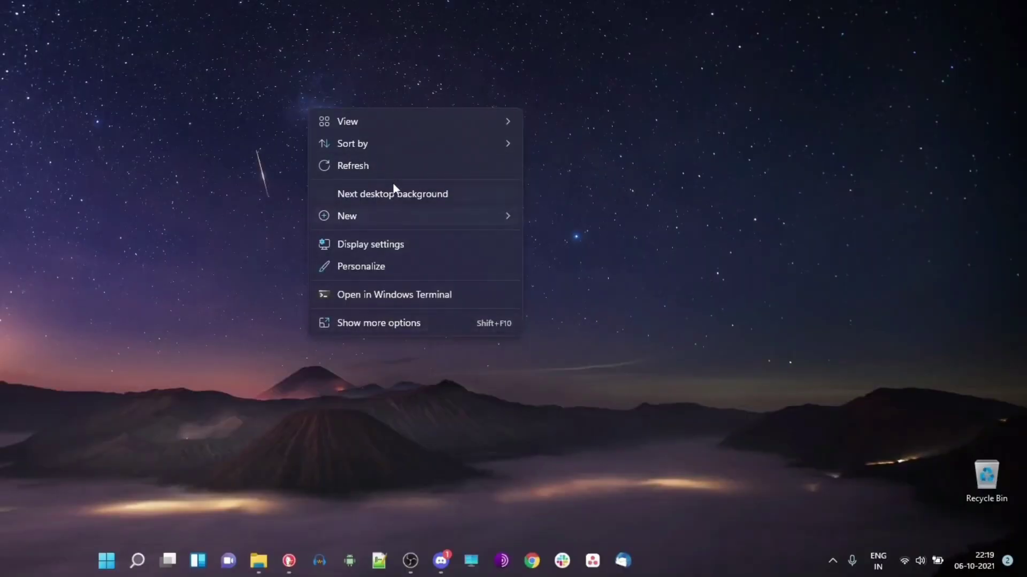
left_click(457, 324)
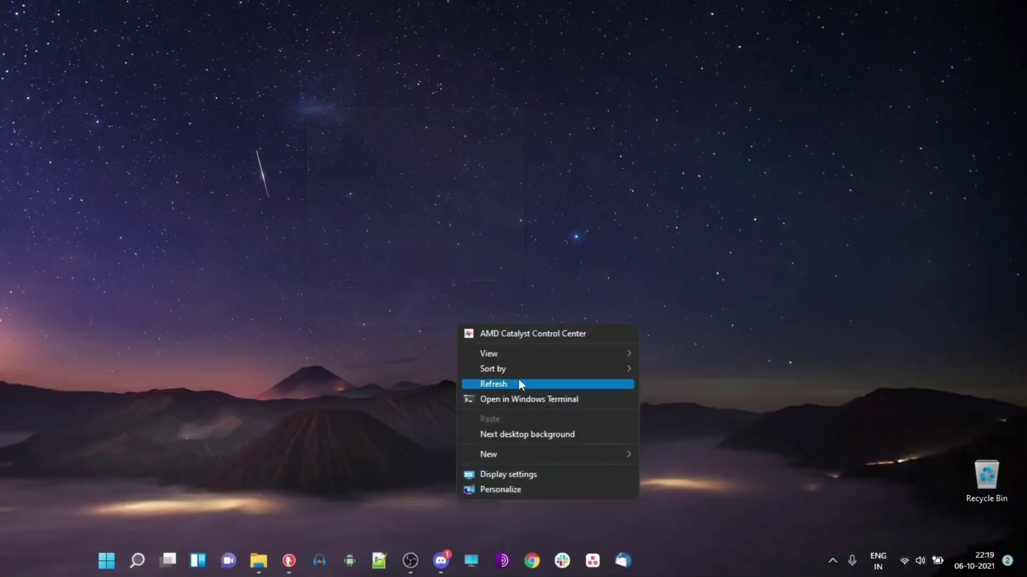
left_click(341, 178)
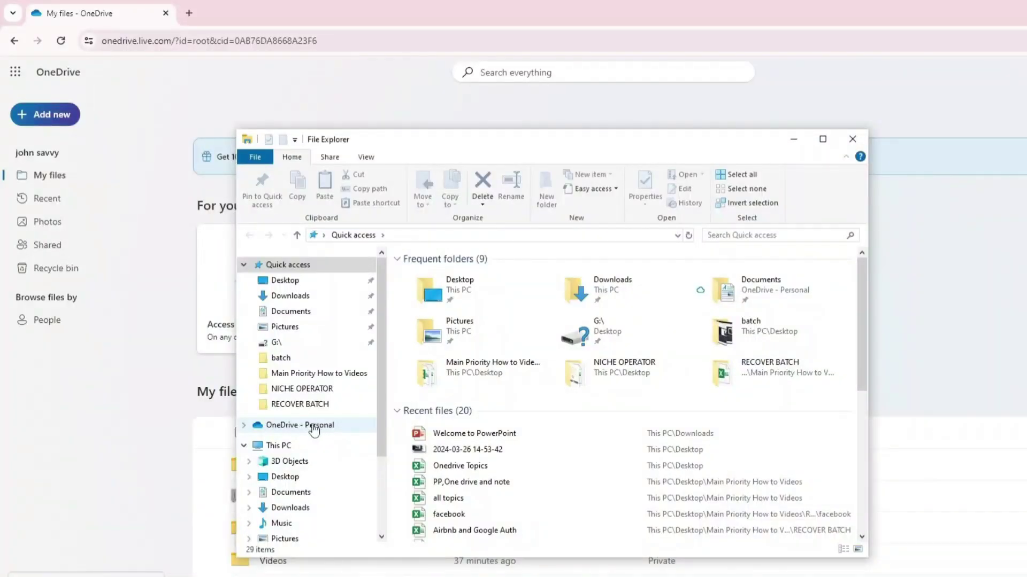
Step: Open the OneDrive - Personal folder in File Explorer
left_click(314, 426)
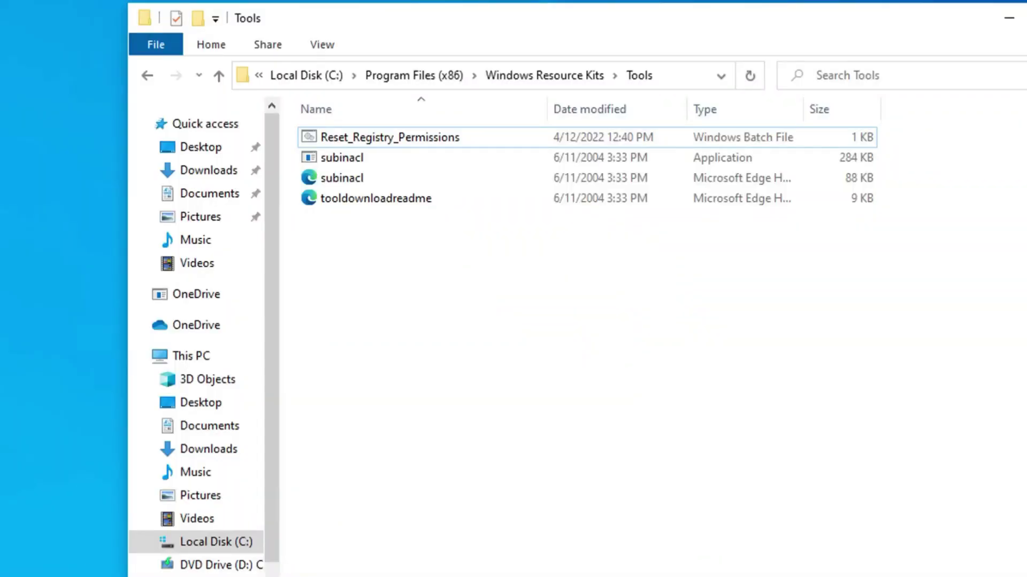
Step: Open Folder Options from the Windows Resource Kits Tools folder and shift the dialog slightly
left_click(322, 45)
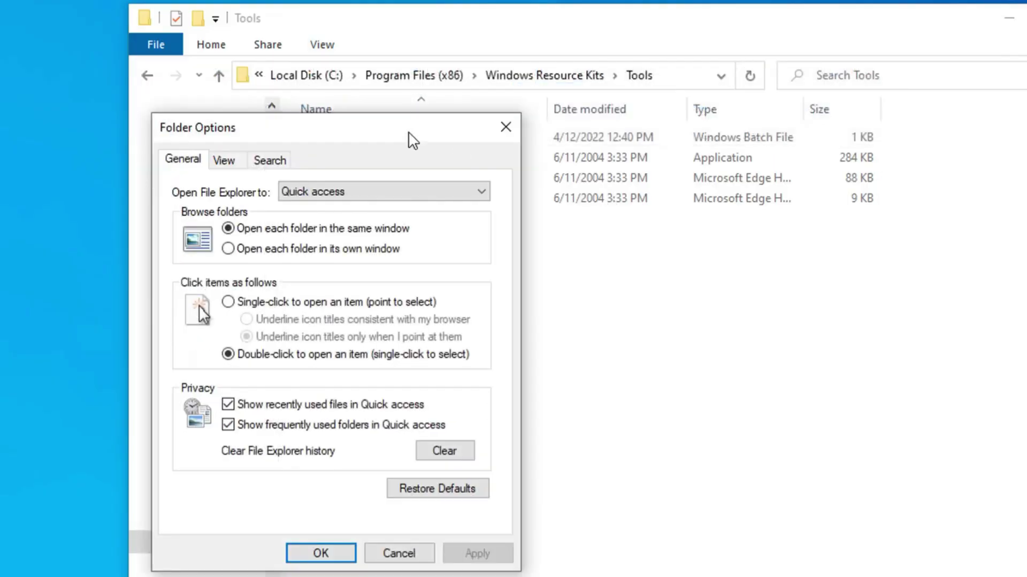
left_click_drag(408, 139, 442, 133)
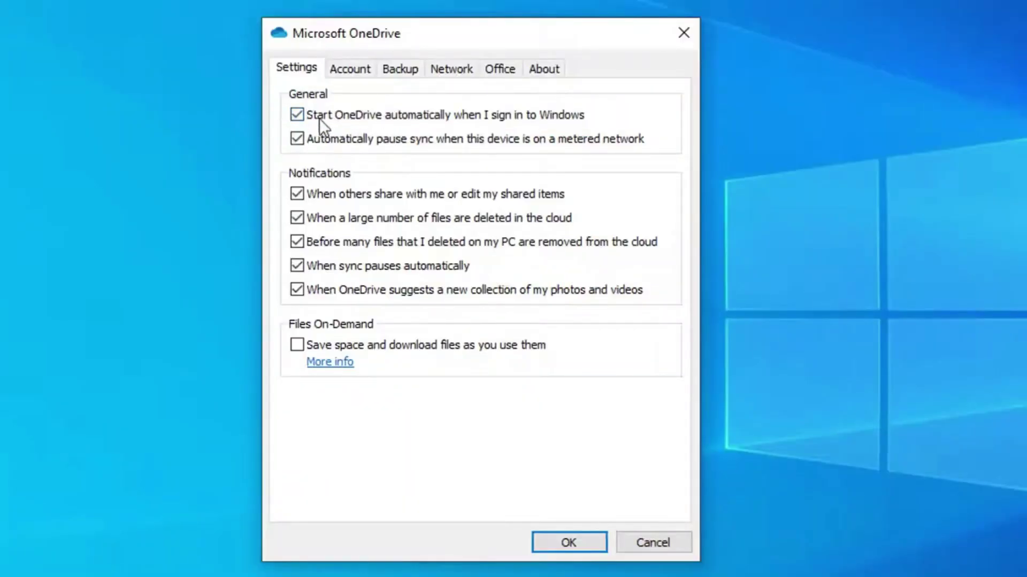
Step: Examine OneDrive's general, account, backup, Office and About settings
left_click(580, 114)
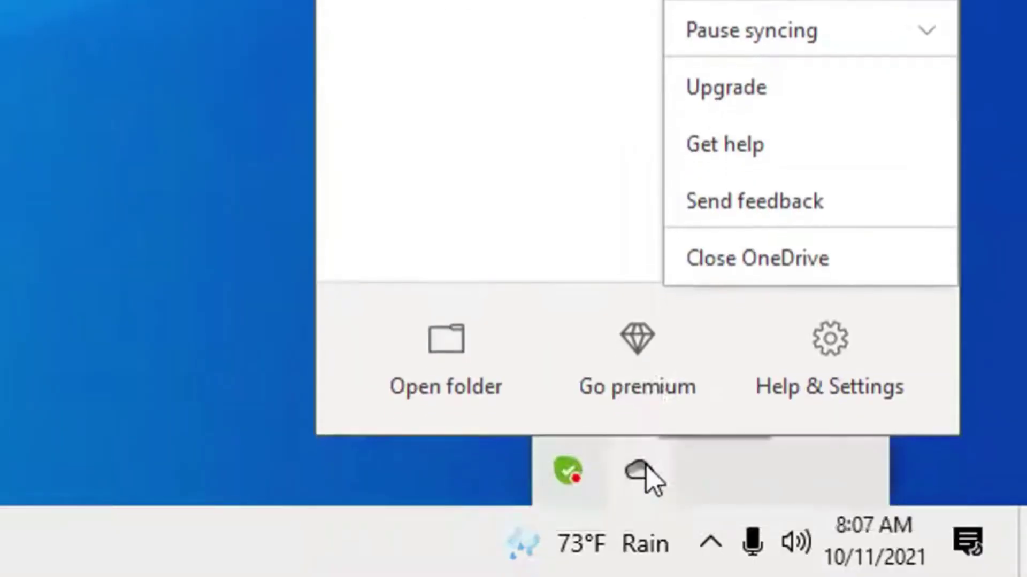
left_click(479, 344)
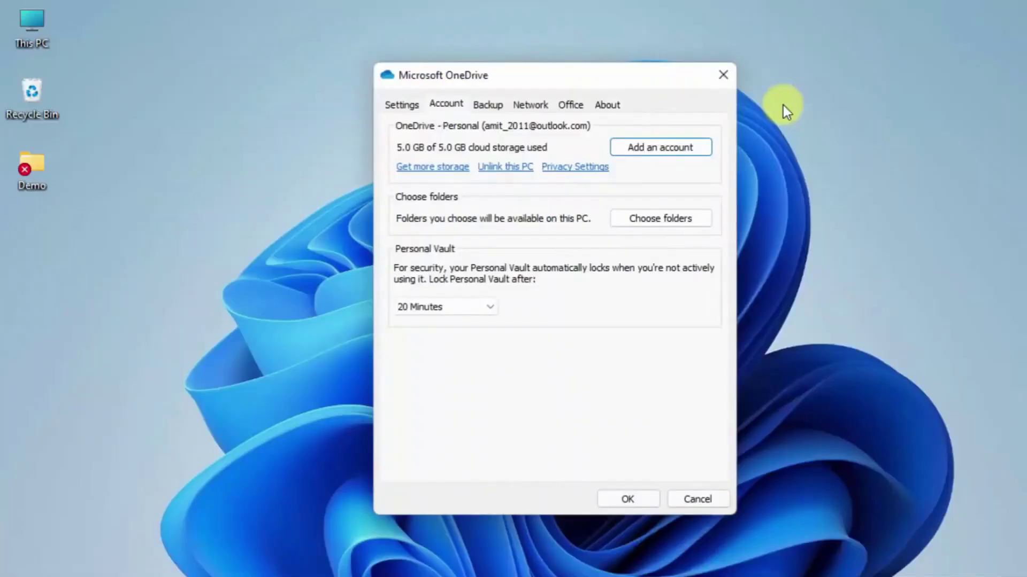
left_click(426, 103)
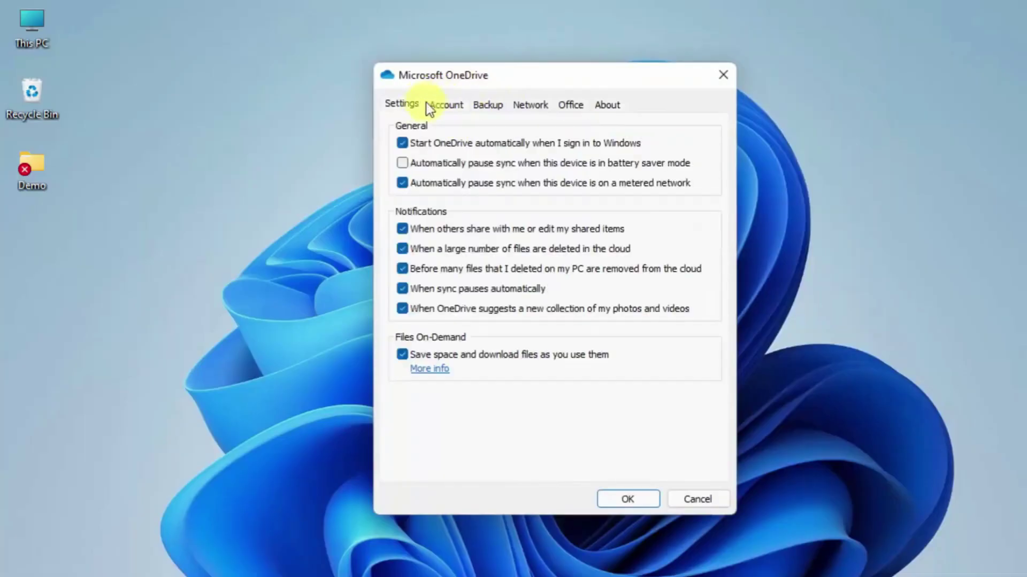
left_click(455, 106)
left_click(490, 107)
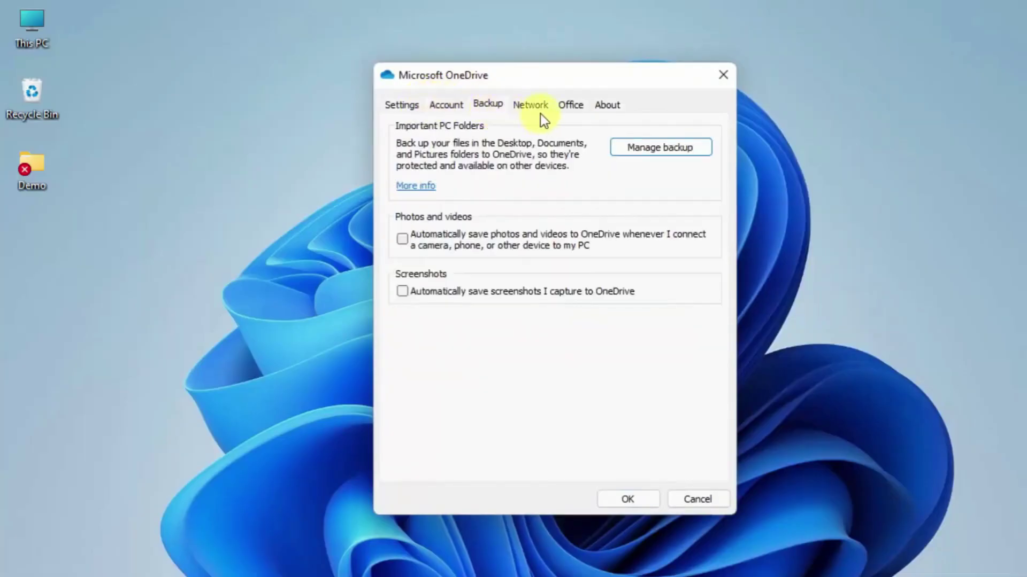
left_click(569, 107)
left_click(599, 105)
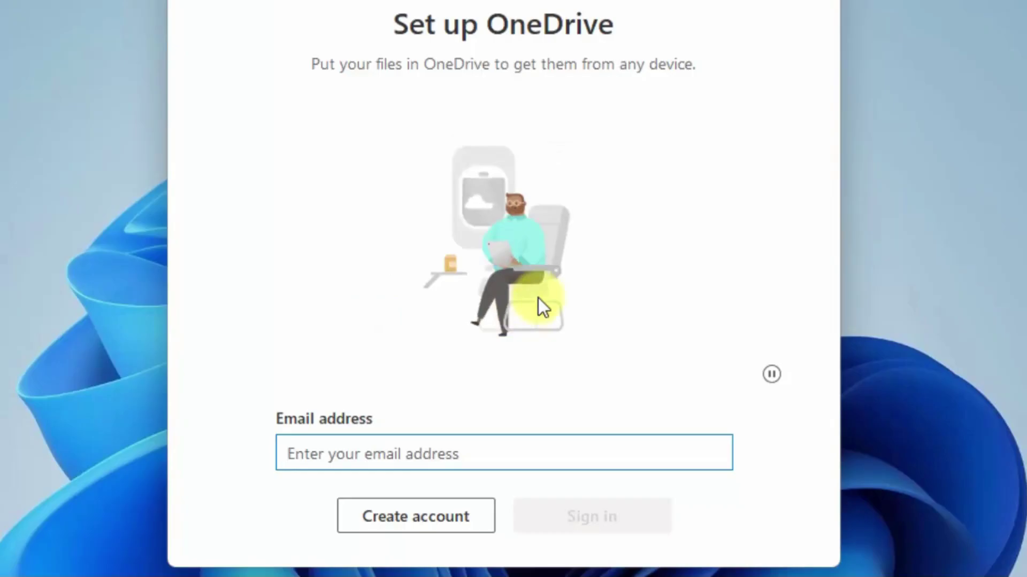
Step: Enter the account's email address in the OneDrive setup window and sign in
key("ctrl+v")
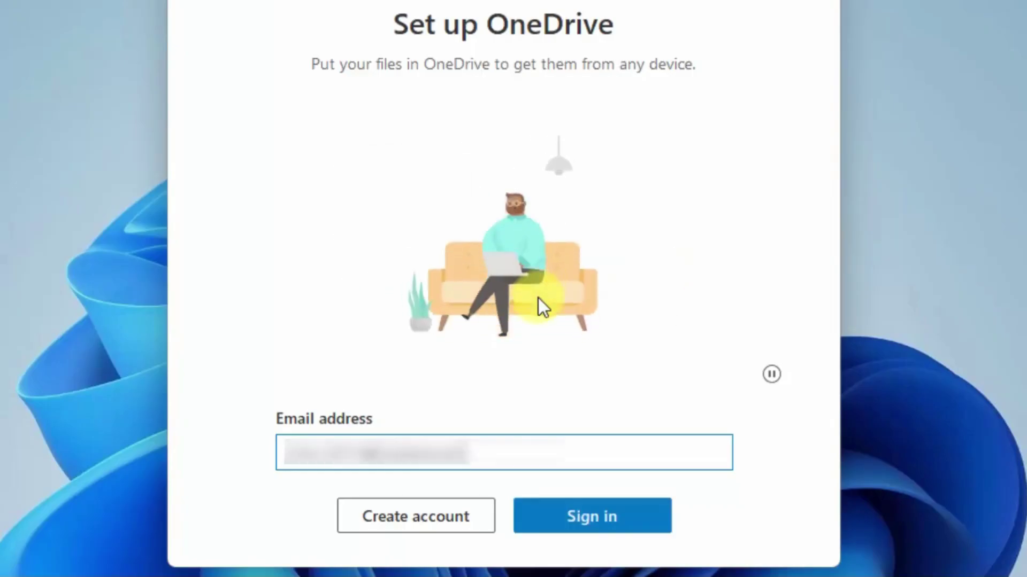
left_click(566, 514)
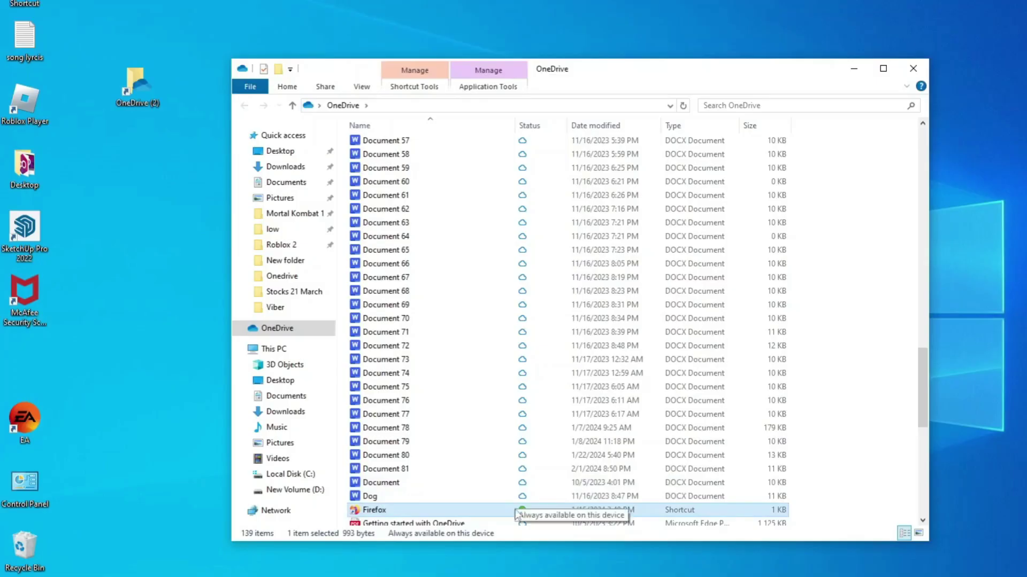
Step: Examine the sharing and availability options for the Firefox shortcut in the OneDrive folder
right_click(489, 510)
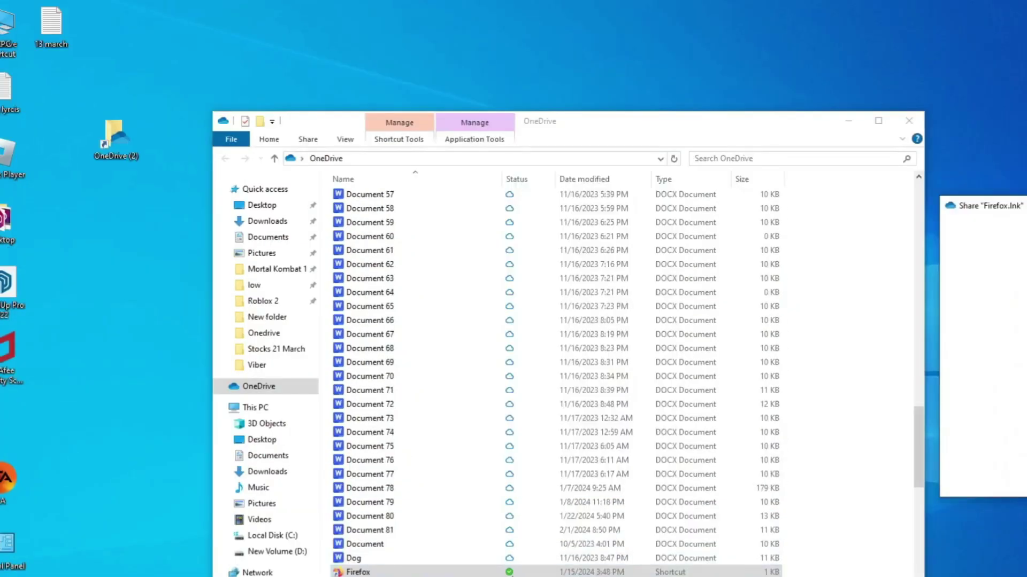
right_click(512, 573)
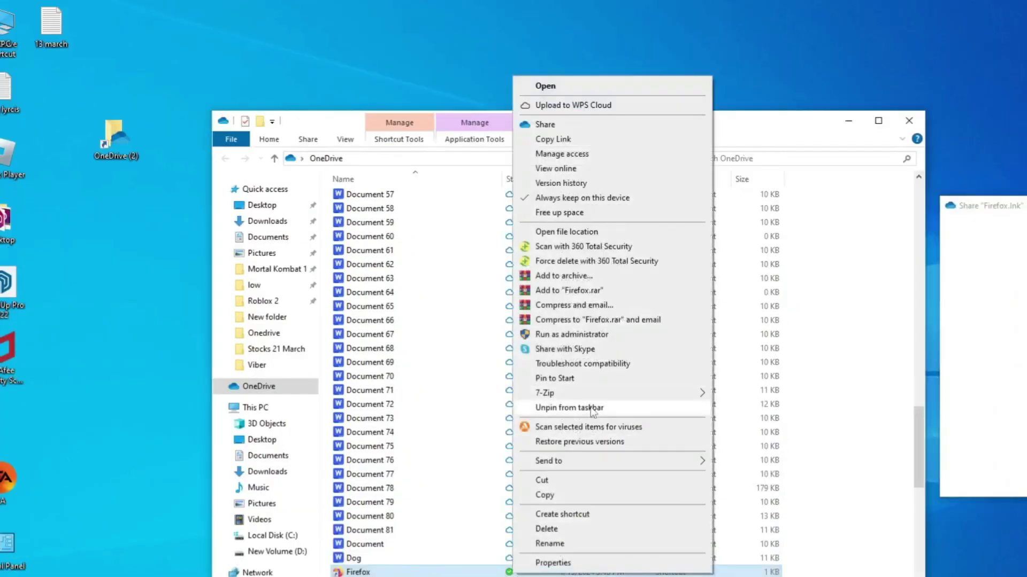
mouse_move(597, 399)
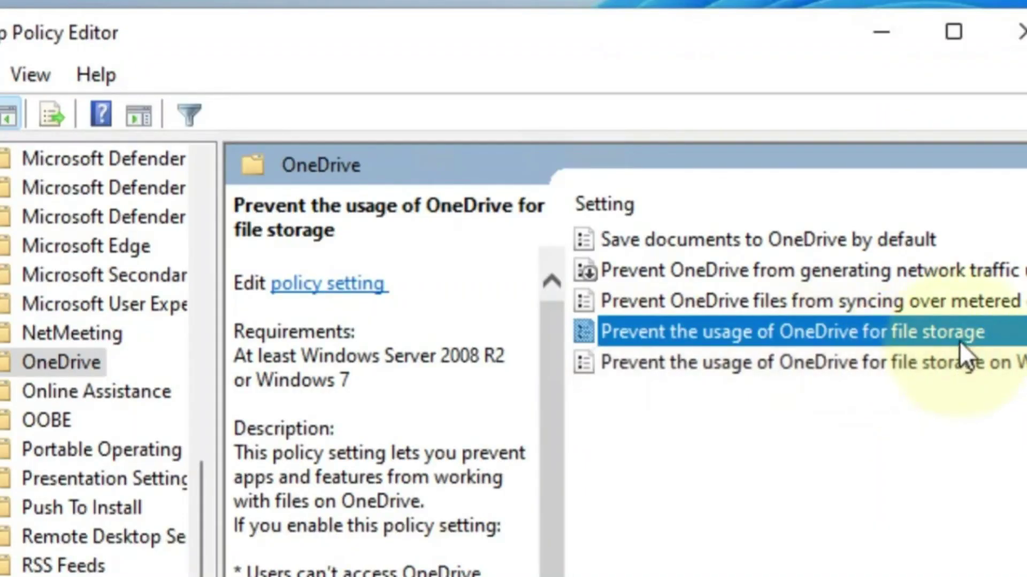
Step: Set the policy "Prevent the usage of OneDrive for file storage" to Disabled
double_click(960, 339)
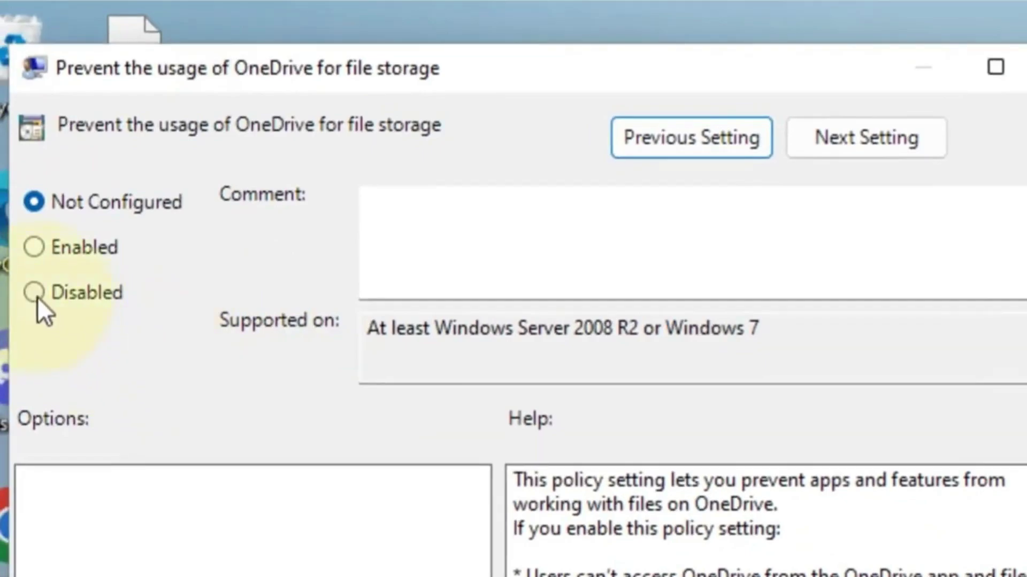
left_click(34, 292)
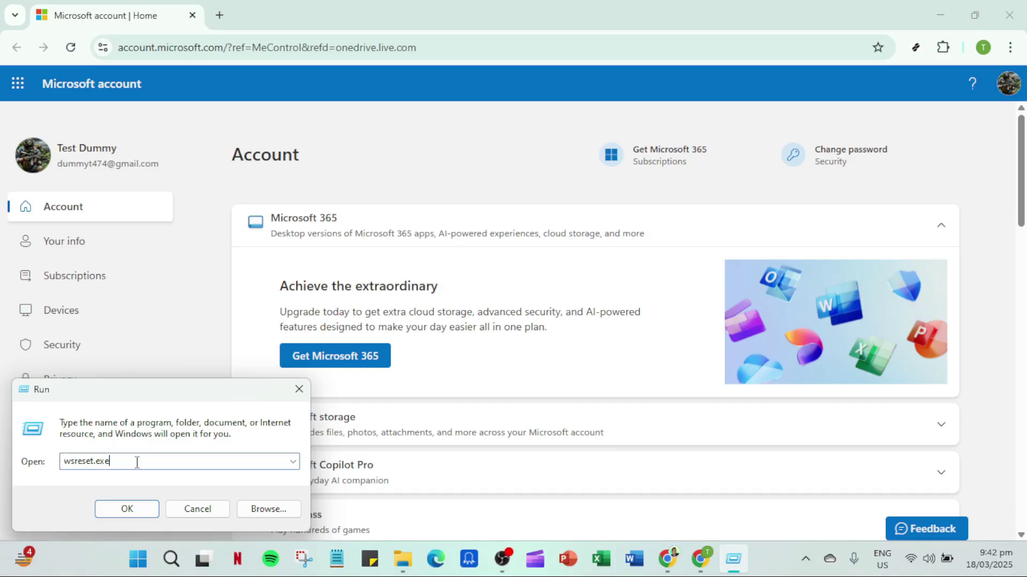
Step: Run wsreset.exe to reset the Microsoft Store cache
left_click(128, 509)
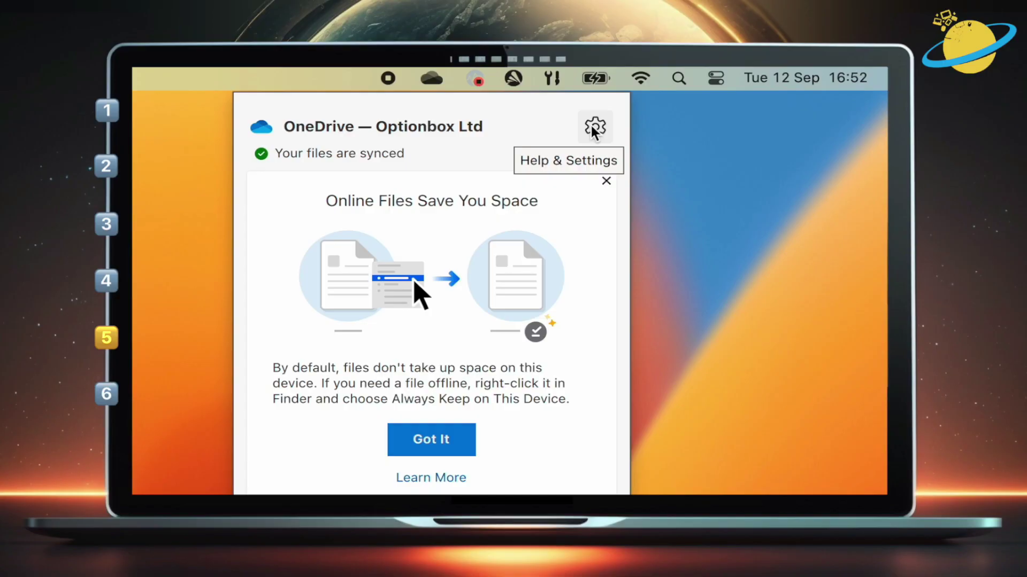
Step: Unlink the OneDrive business account from this Mac through the OneDrive account settings
left_click(593, 131)
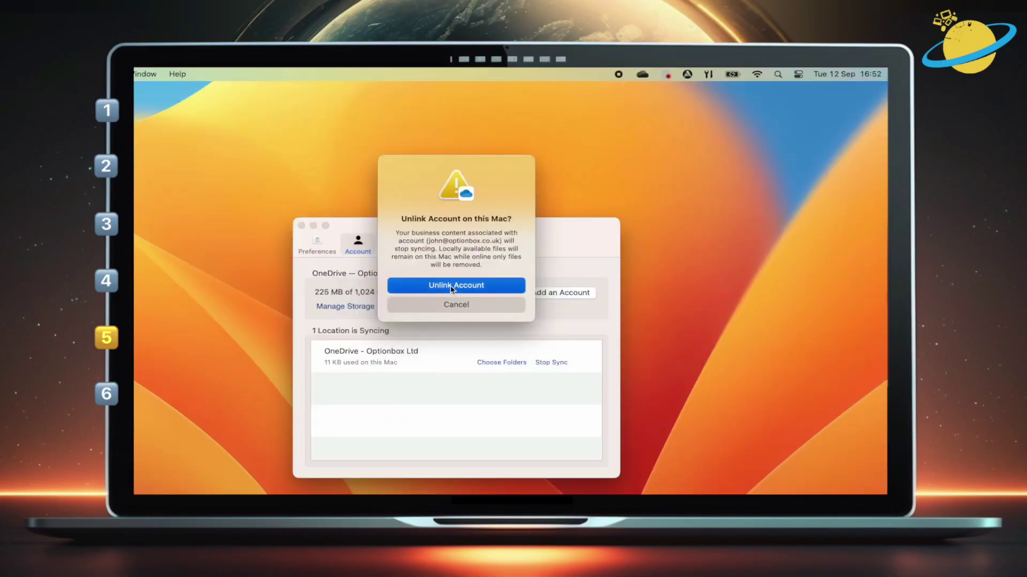
left_click(450, 286)
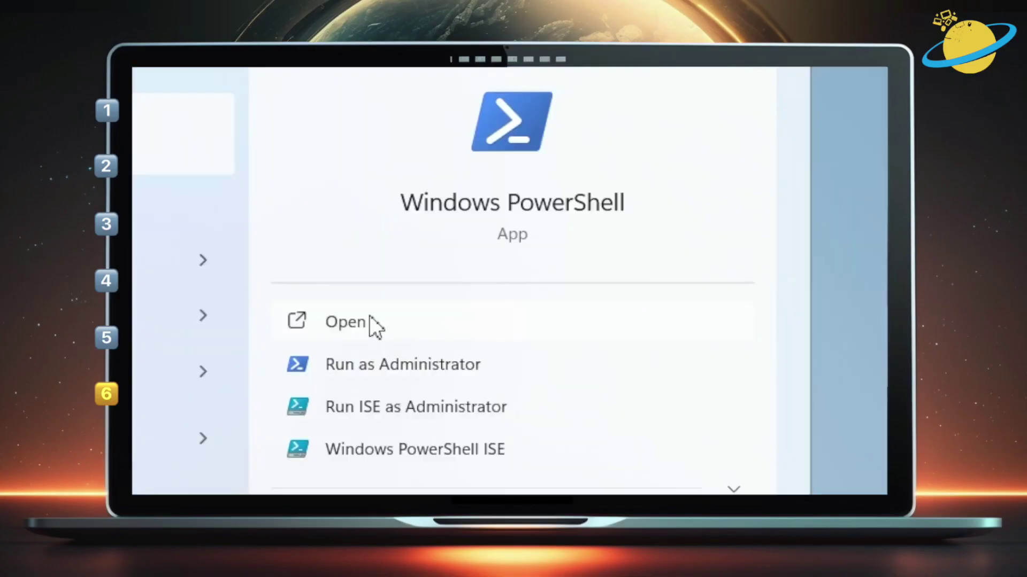
Step: Open Windows PowerShell, and reset OneDrive by running %localappdata%\Microsoft\OneDrive\onedrive.exe /reset from the Run dialog
left_click(369, 320)
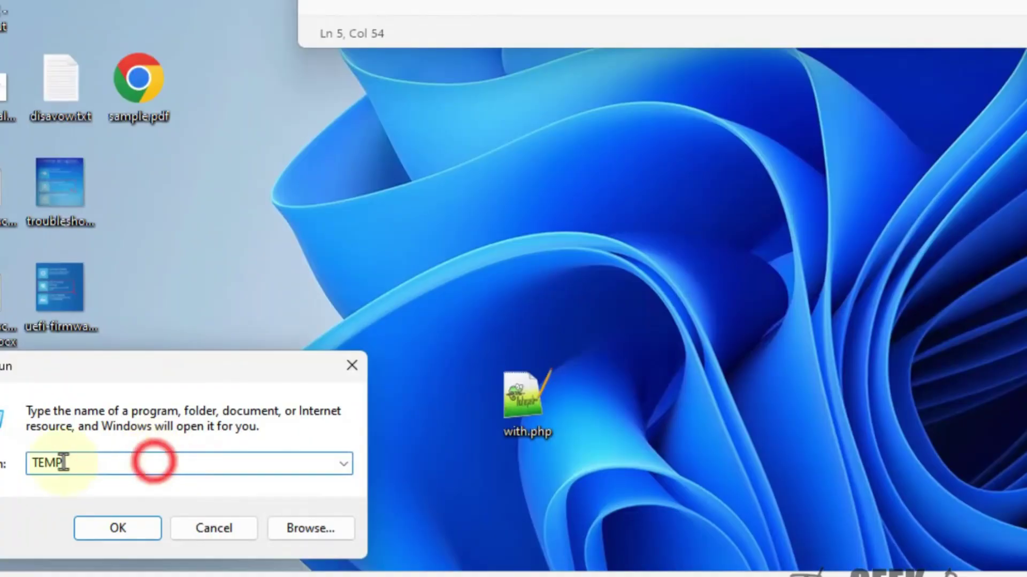
double_click(64, 460)
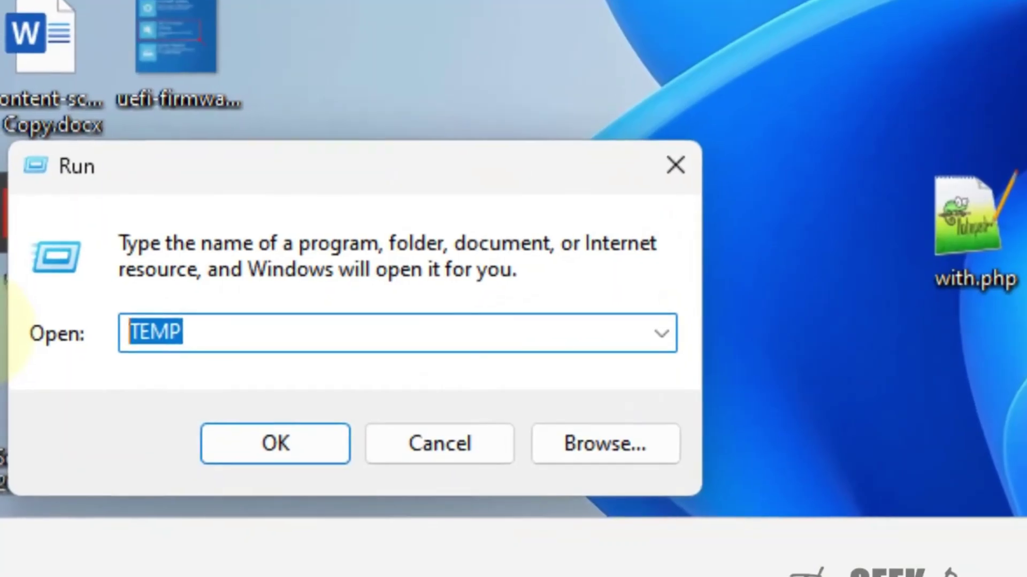
type("%localappdata%\\Microsoft\\OneDrive\\onedrive.exe /reset")
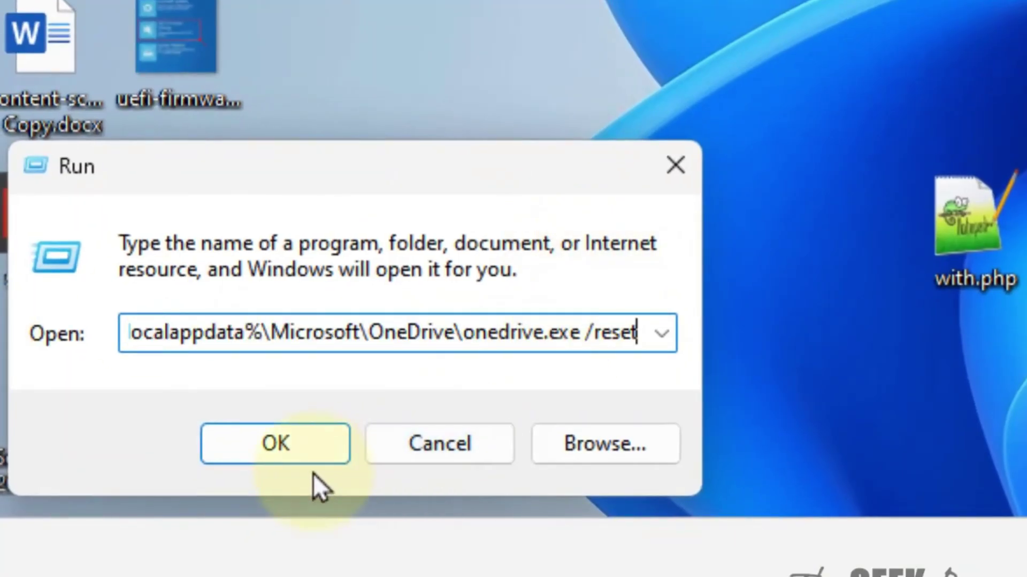
left_click(320, 455)
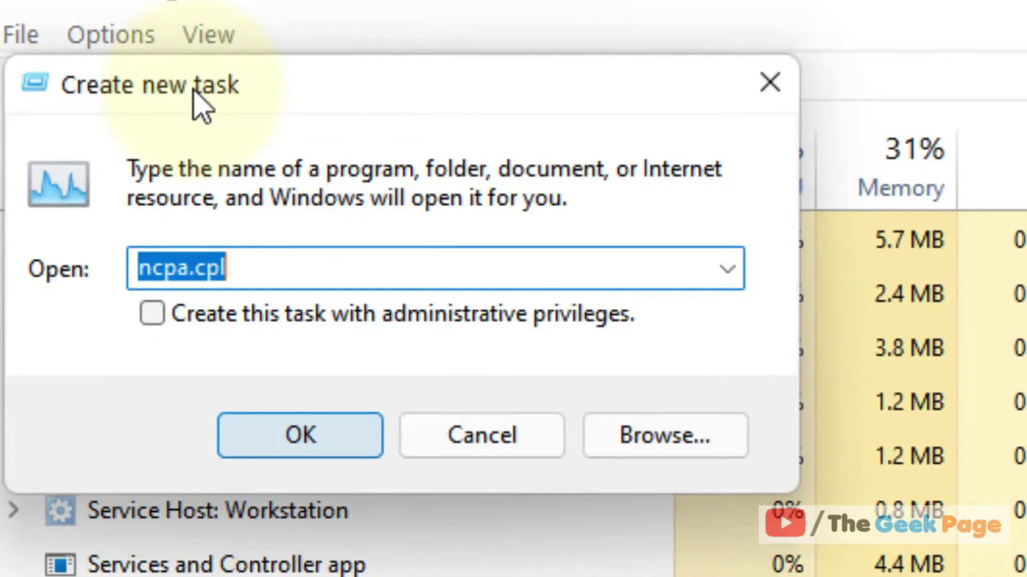
Step: Start Windows Explorer from Task Manager by running "explorer" as a new task
type("explor")
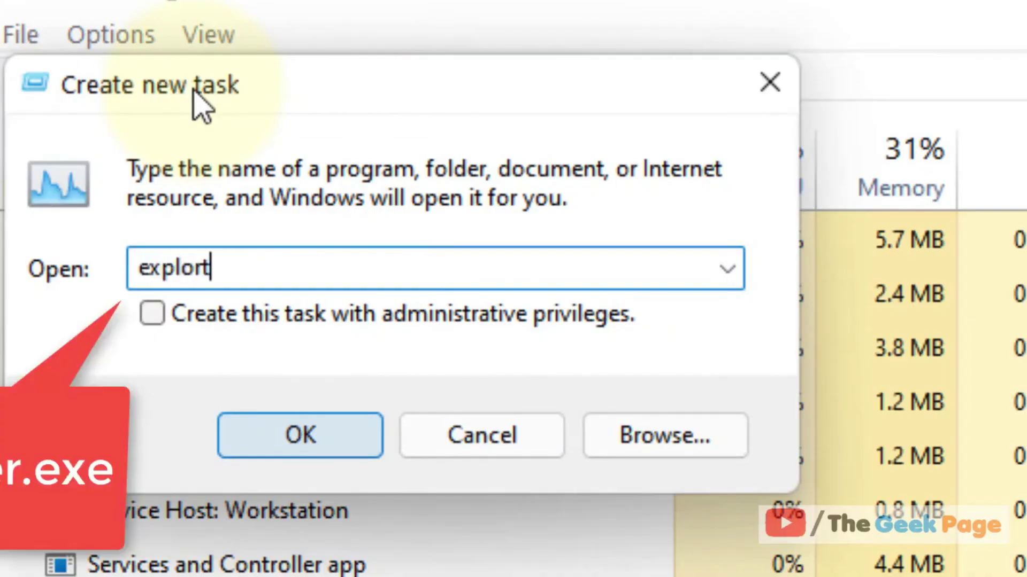
type("er")
key("Return")
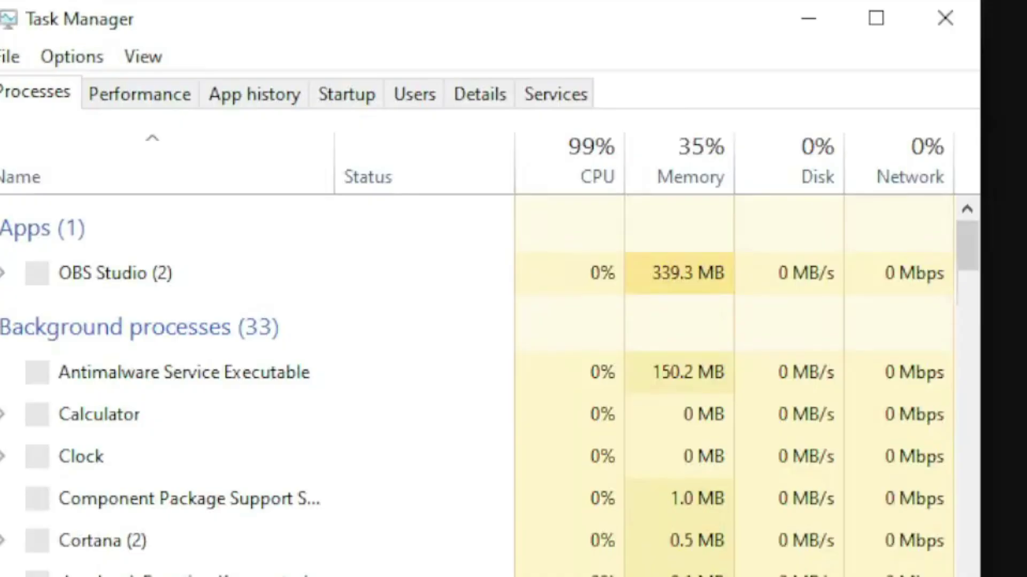
Step: Create a new Task Manager task that runs explorer.exe, and end the Windows Explorer process
left_click(5, 57)
left_click(42, 81)
type("ex")
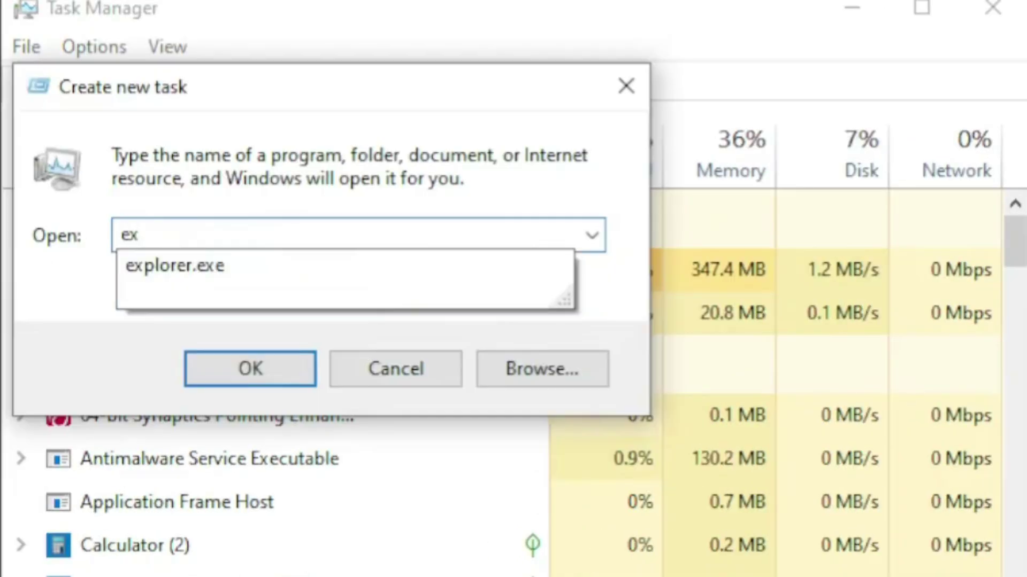
key("Down")
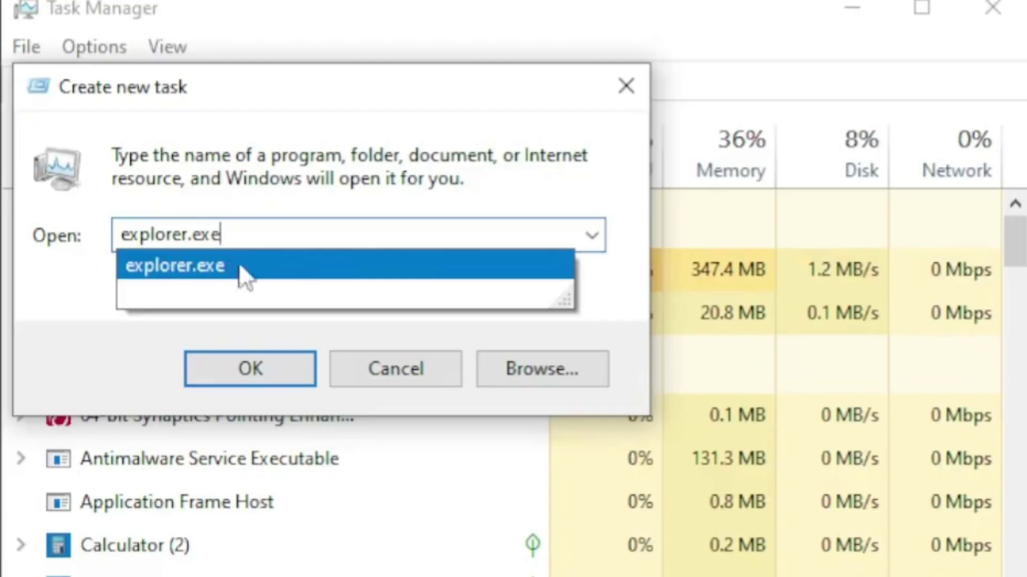
left_click(279, 364)
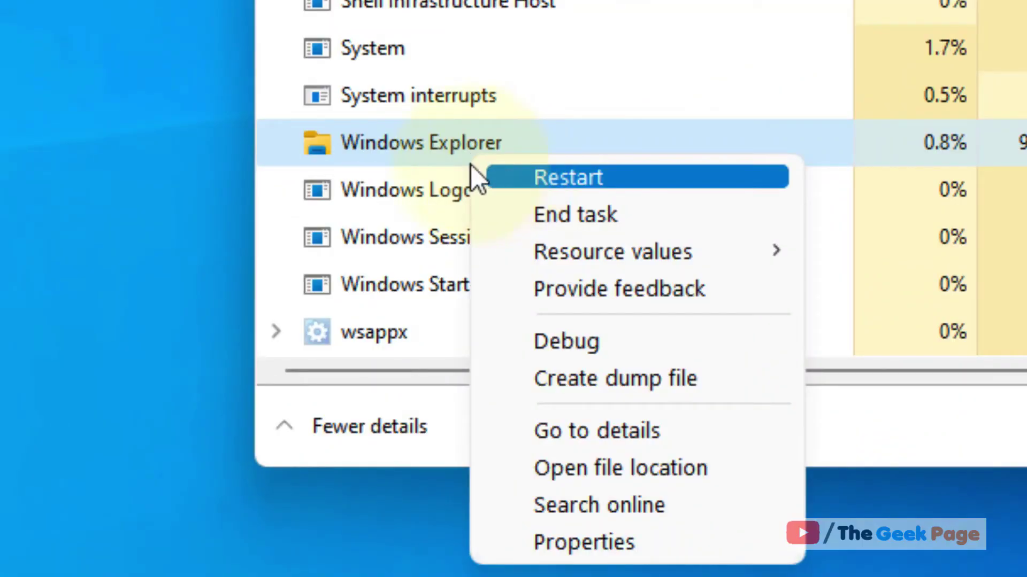
left_click(631, 220)
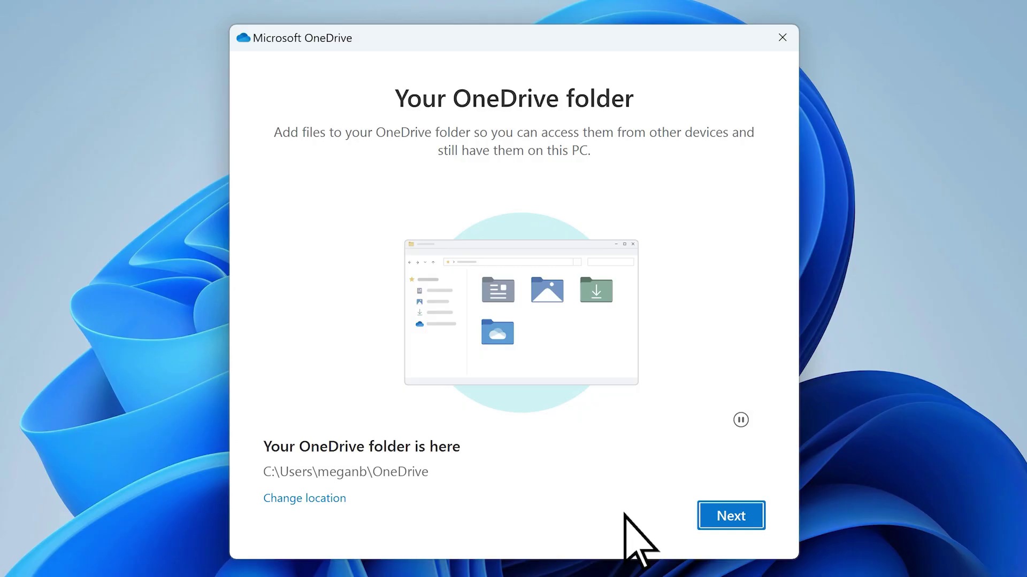
Step: Set up OneDrive with the existing OneDrive folder on this PC and continue past the folder backup page
left_click(752, 513)
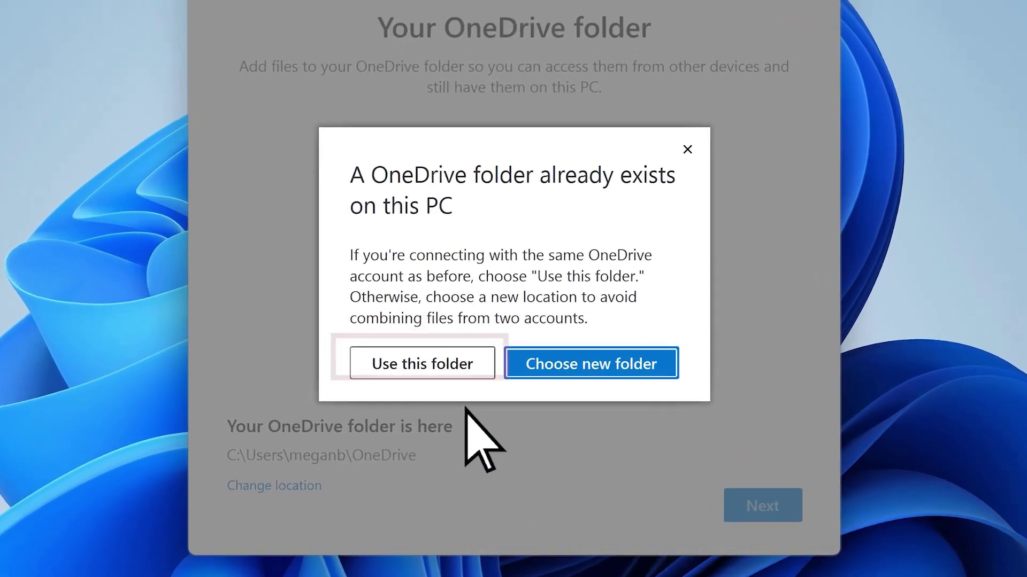
left_click(444, 398)
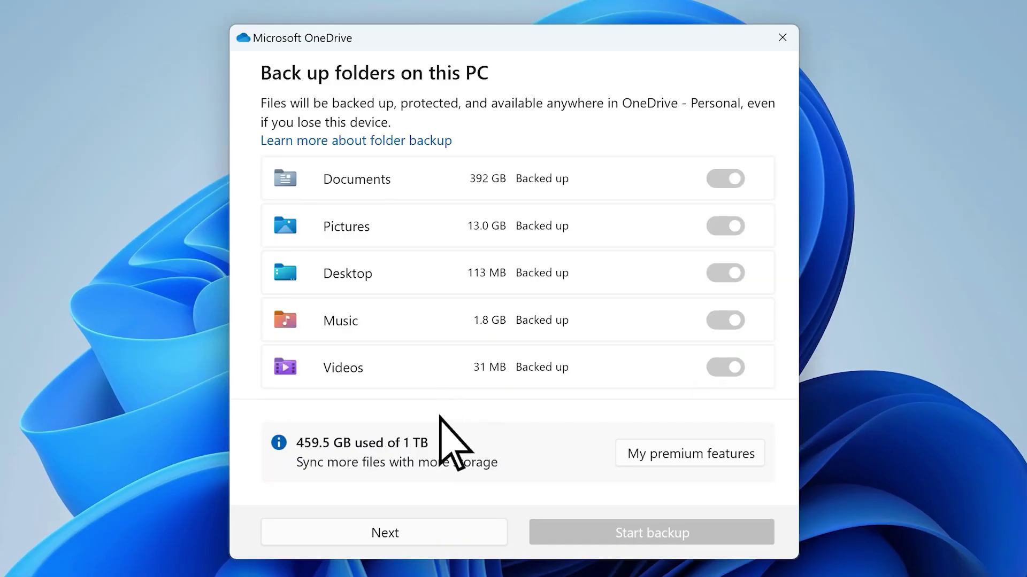
left_click(434, 535)
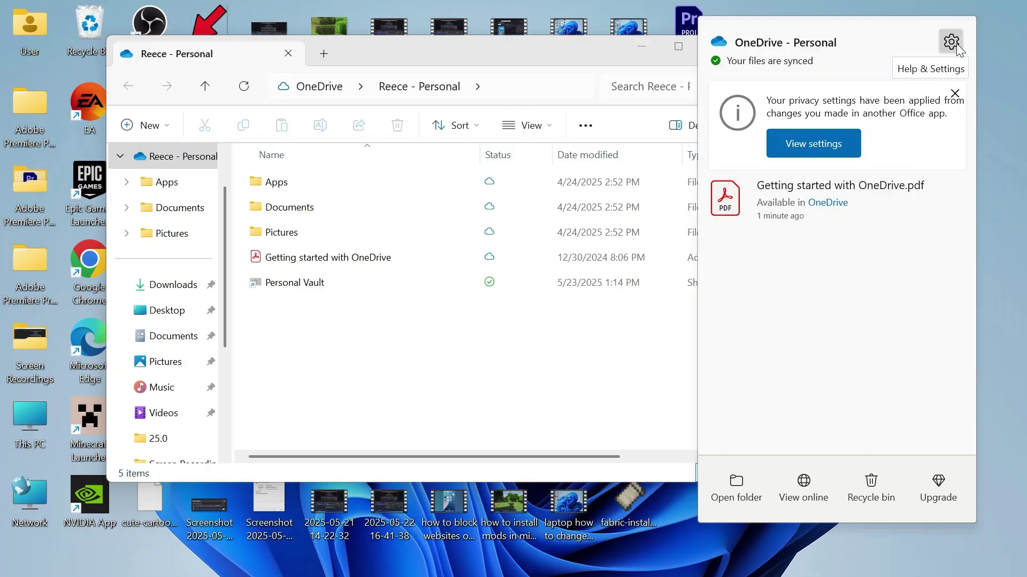
Step: Unlink the personal OneDrive account from this PC in the OneDrive account settings
left_click(952, 43)
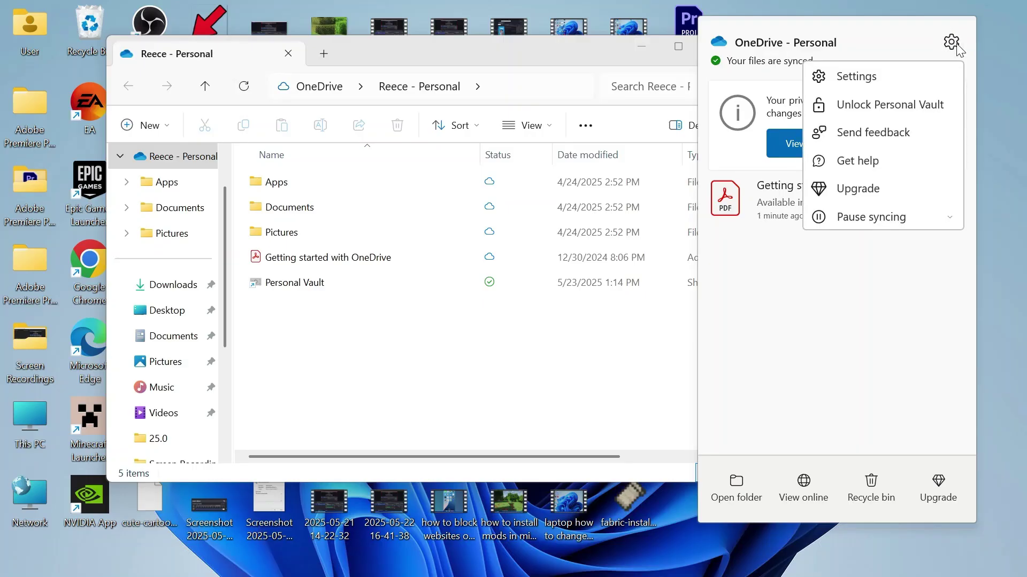
left_click(907, 80)
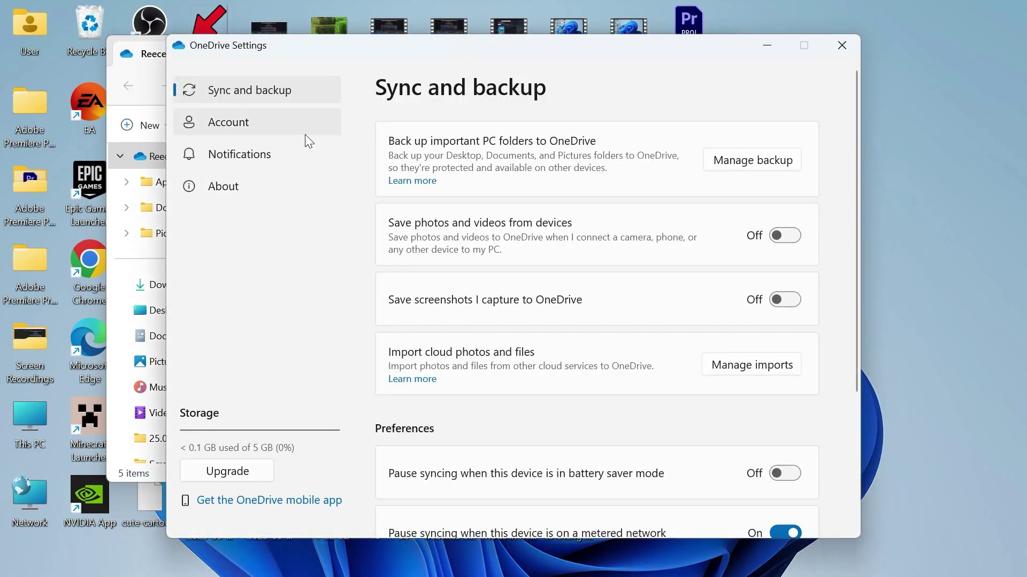
left_click(303, 130)
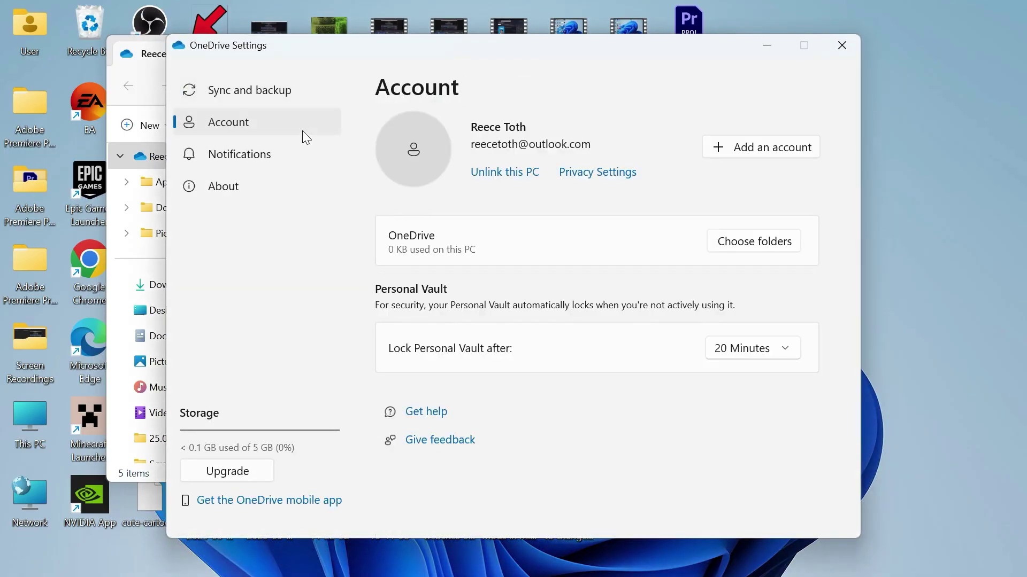
left_click(501, 175)
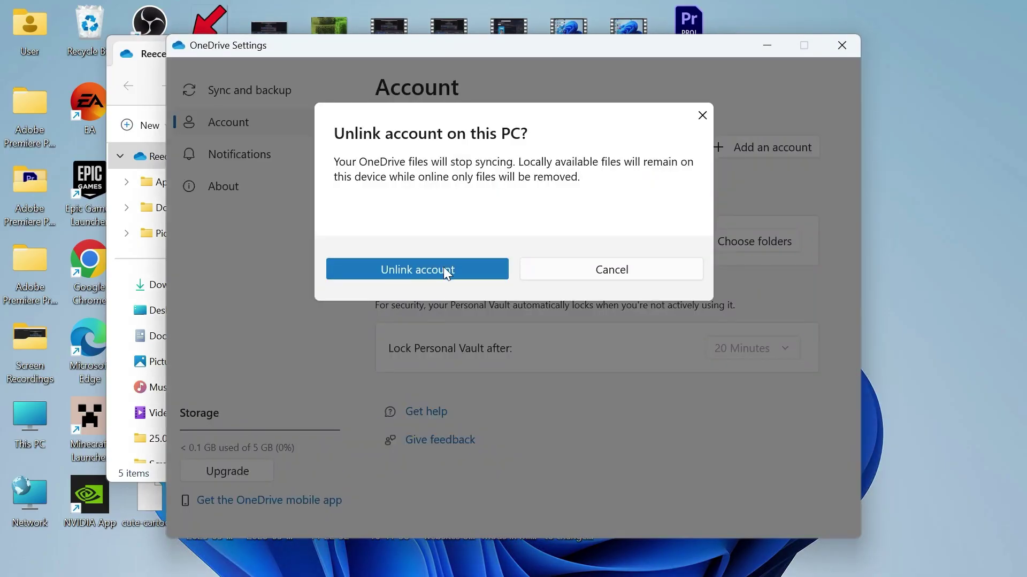
left_click(444, 267)
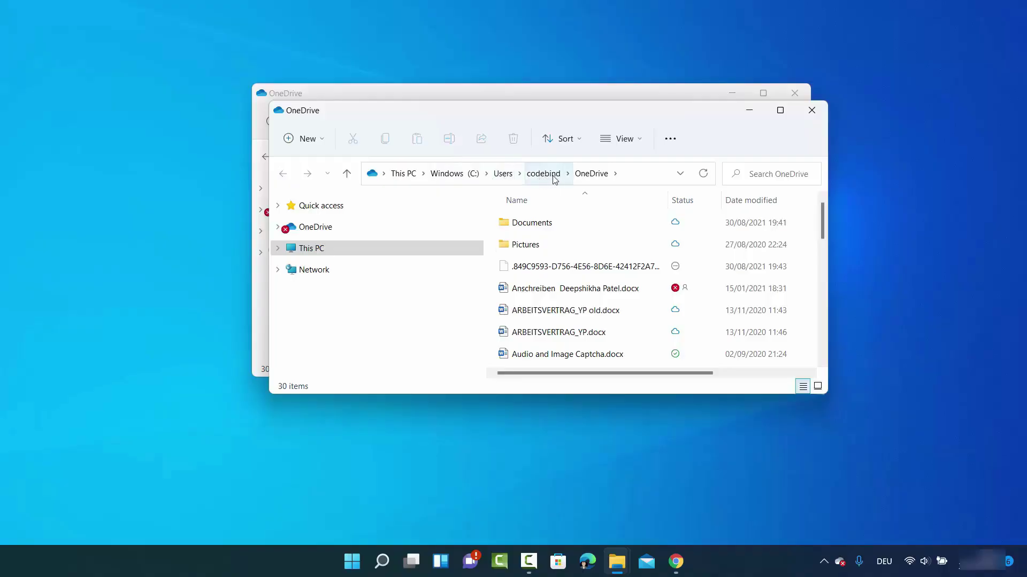
Step: Show the full path of the OneDrive folder in File Explorer and examine its user-name part
left_click(629, 180)
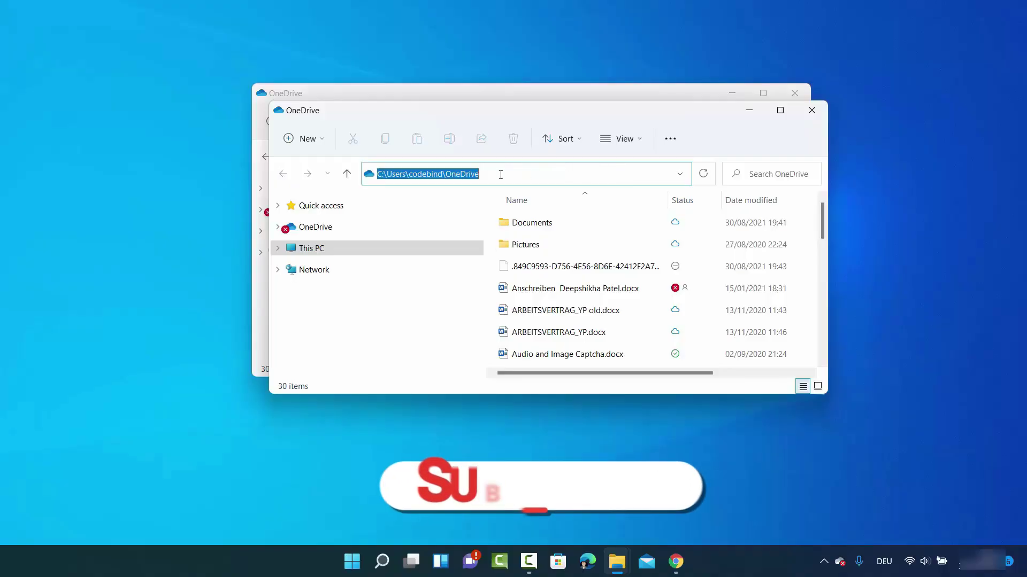
left_click(431, 175)
double_click(431, 175)
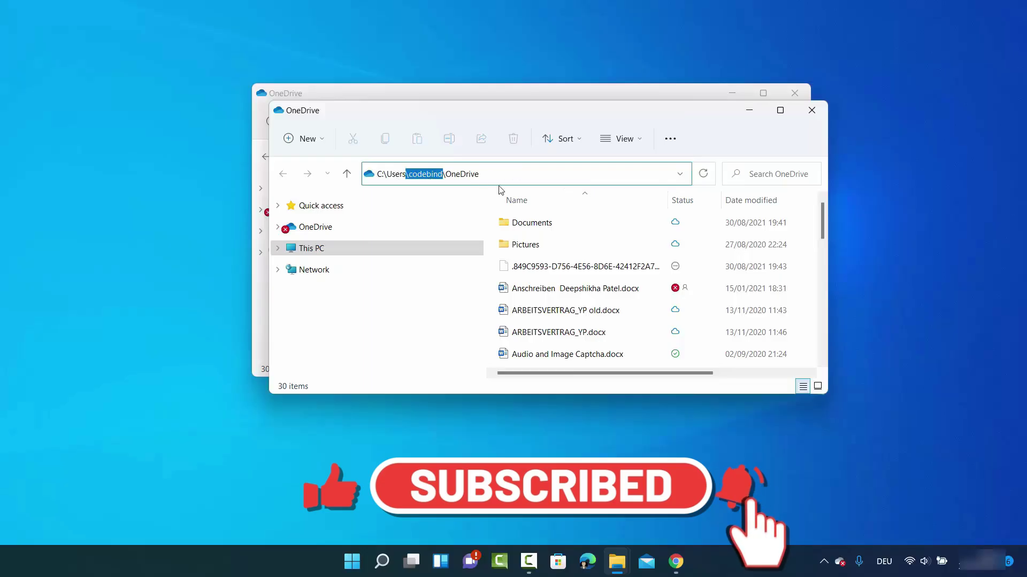
left_click(440, 341)
left_click(609, 483)
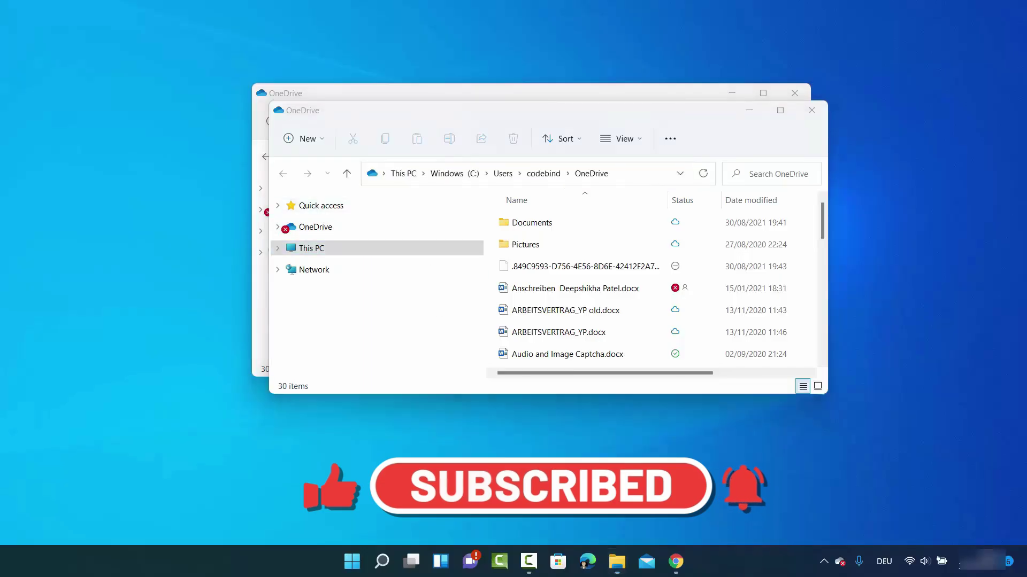